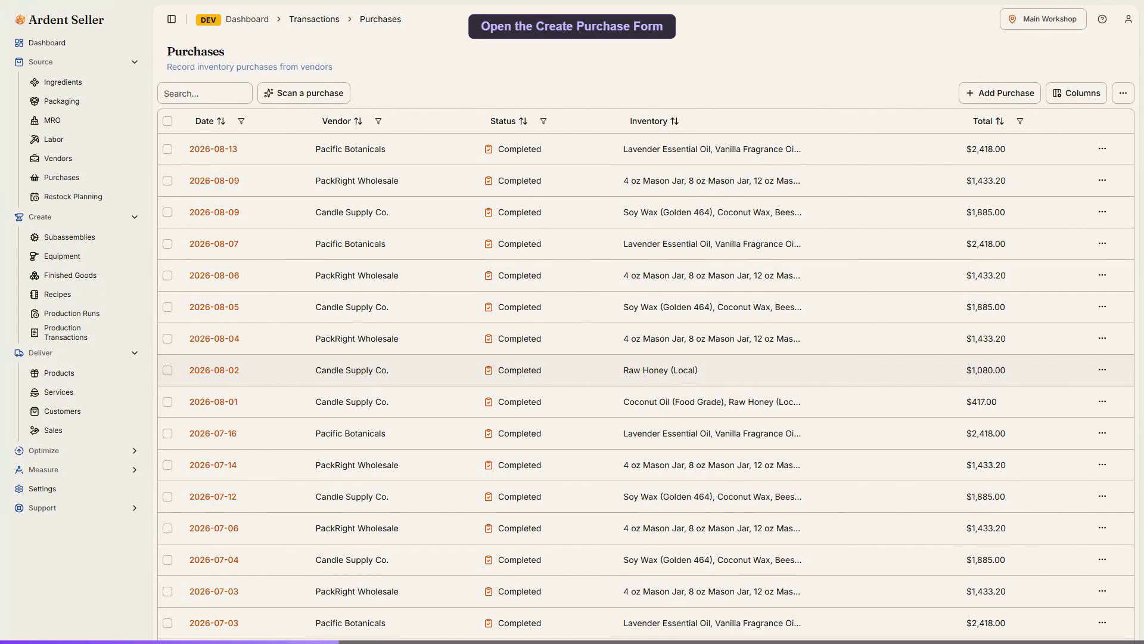
Step: Start a new purchase and choose Pacific Botanicals as its vendor
{"action": "left_click", "coordinate": [1000, 93]}
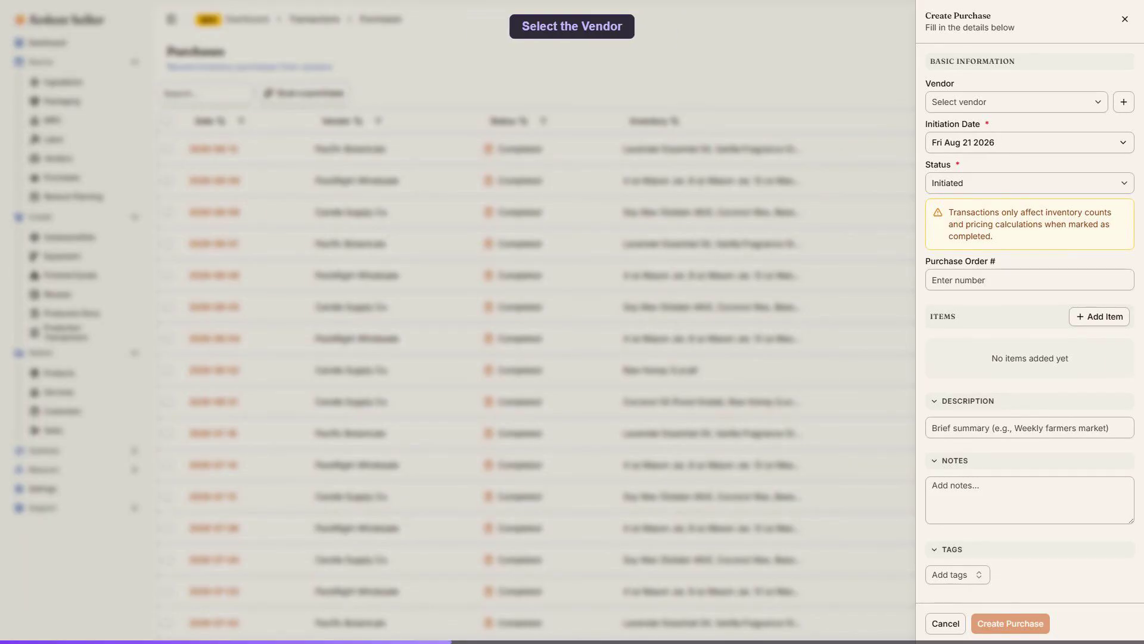
{"action": "left_click", "coordinate": [1016, 102]}
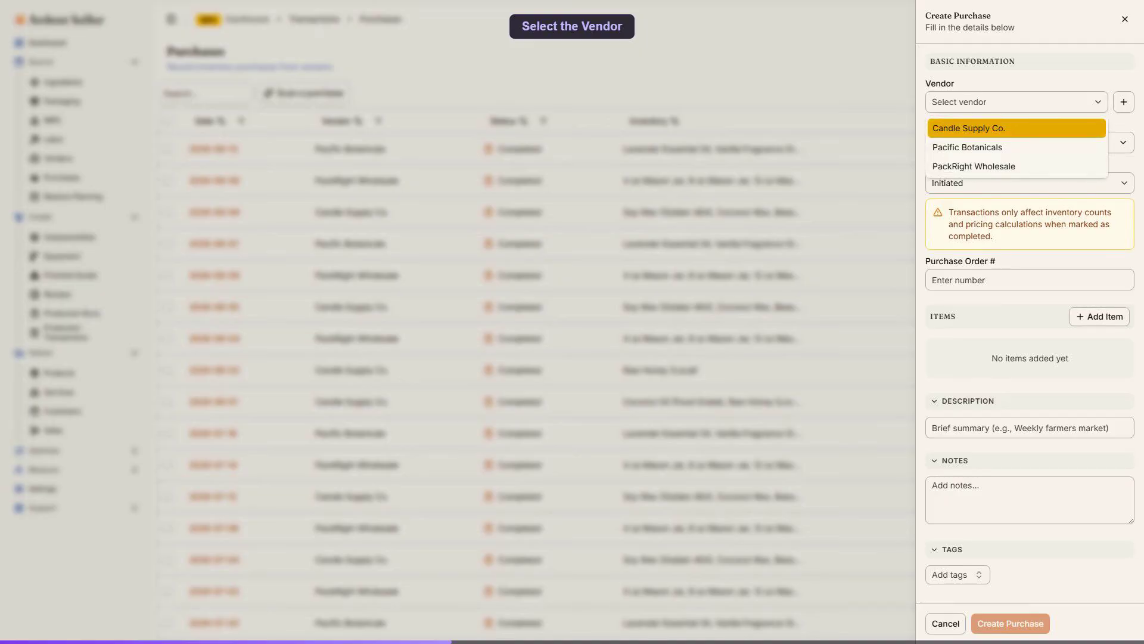
{"action": "left_click", "coordinate": [1016, 147]}
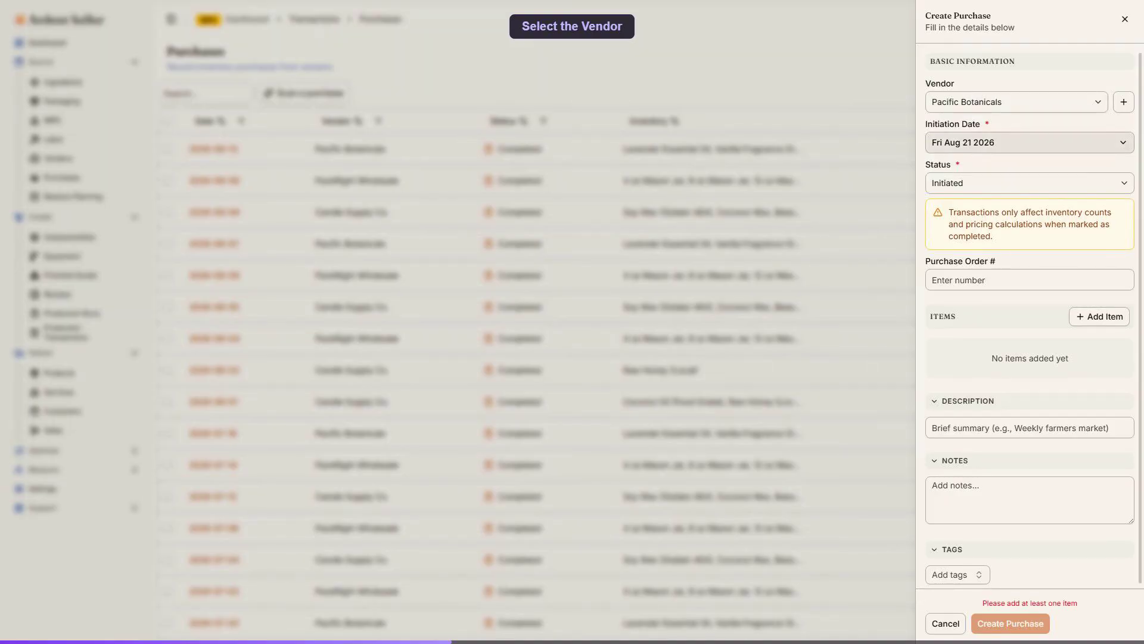
{"action": "key", "text": "Tab"}
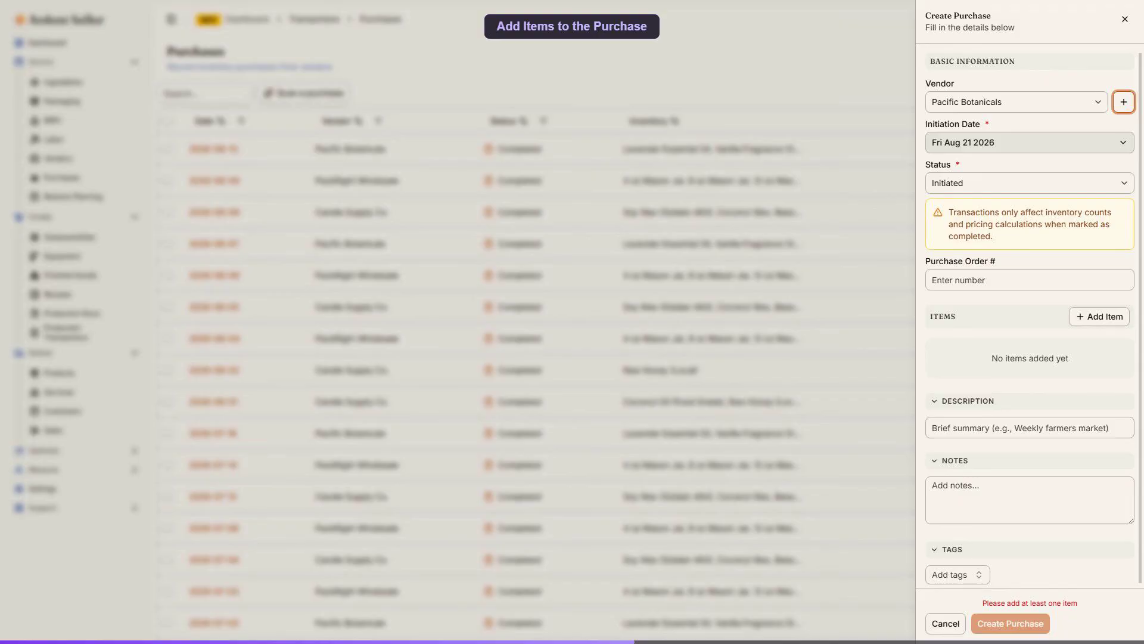
Step: Add a first item to the purchase and assign it the inventory Soy Wax (Golden 464)
{"action": "left_click", "coordinate": [1099, 317]}
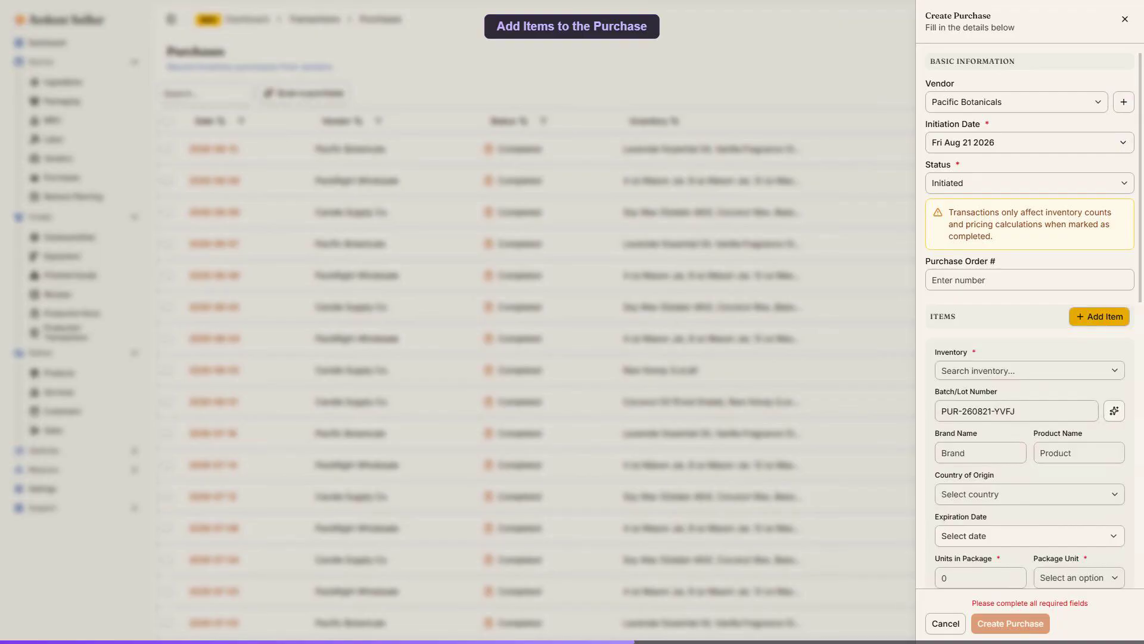
{"action": "left_click", "coordinate": [1030, 370]}
{"action": "type", "text": "Soy Wax"}
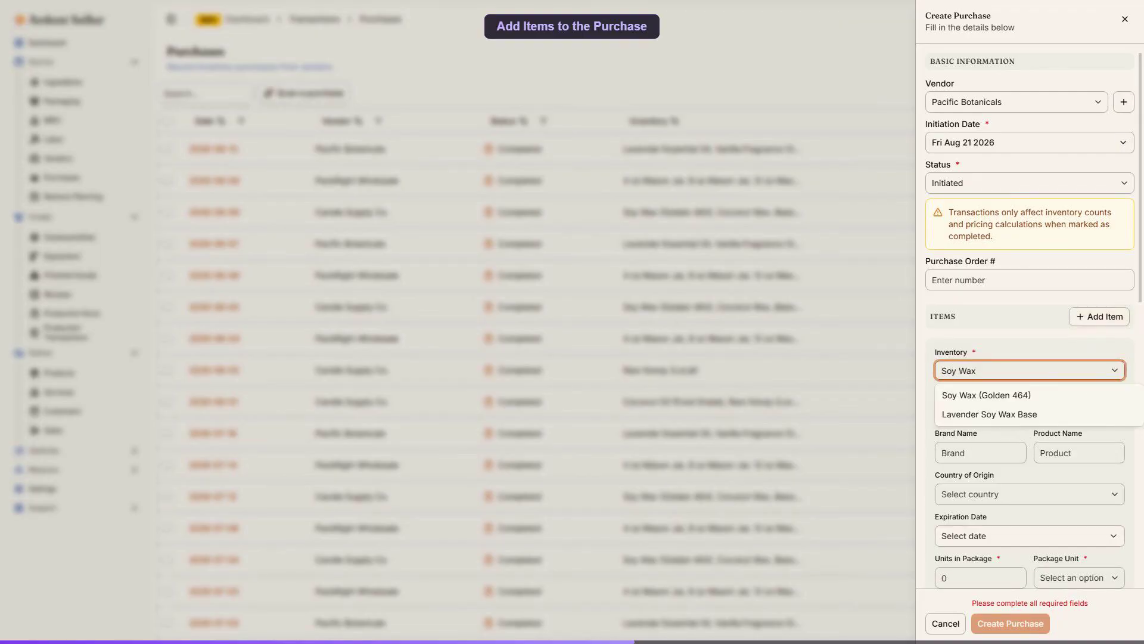
{"action": "key", "text": "Down"}
{"action": "key", "text": "Return"}
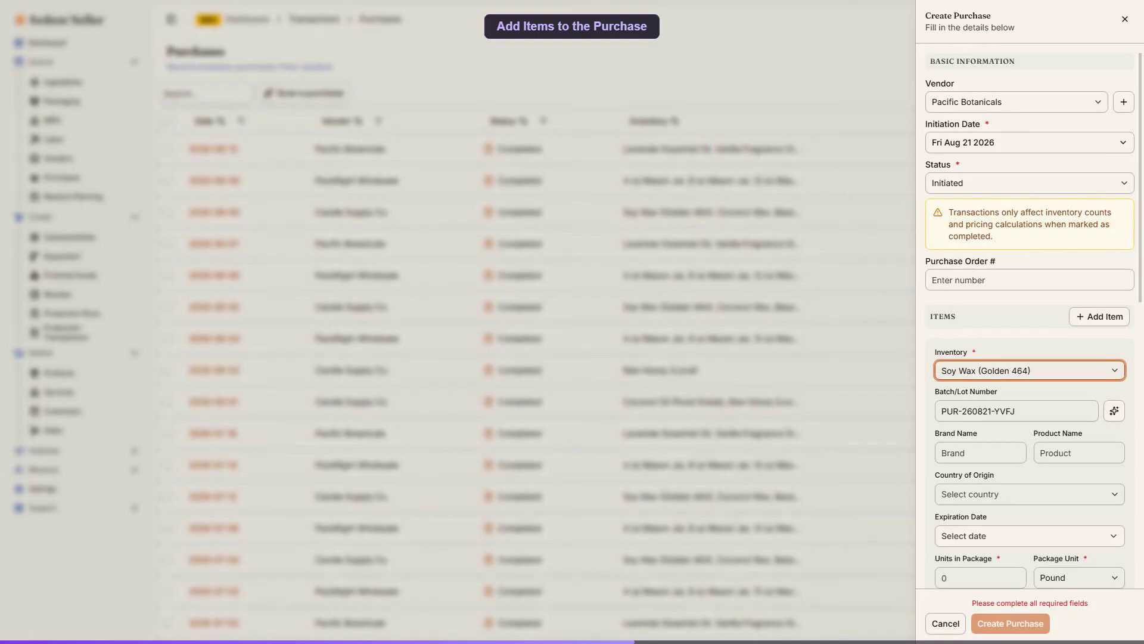
Step: Set the soy wax item to 1 unit per package, a cost of 3.50 and a package quantity of 50
{"action": "left_click", "coordinate": [979, 577]}
{"action": "type", "text": "1"}
{"action": "key", "text": "Tab"}
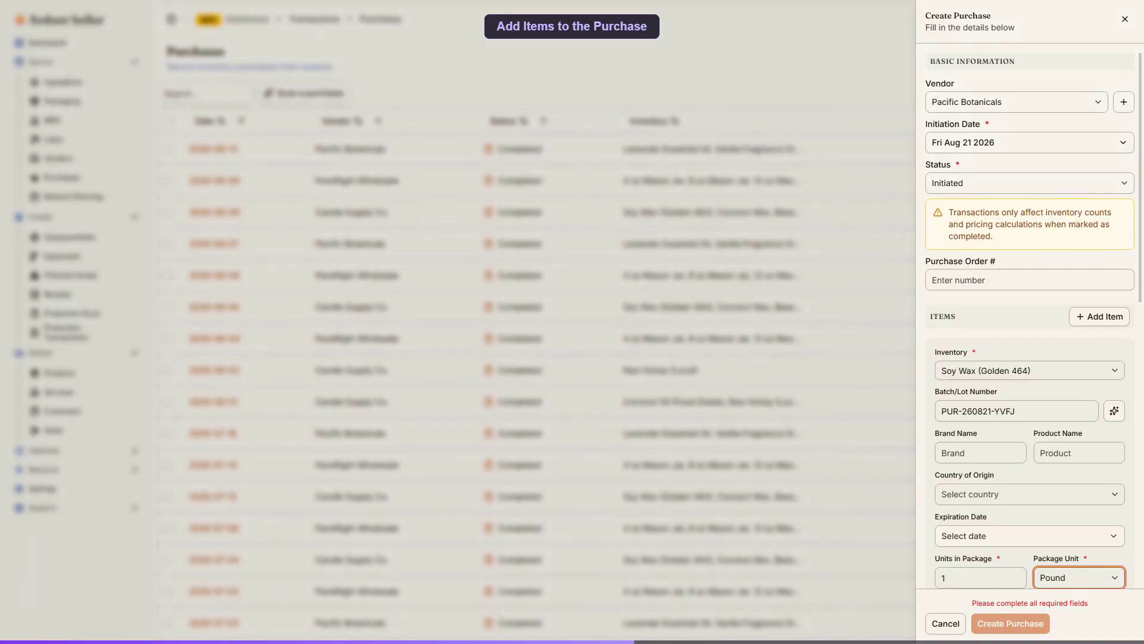
{"action": "key", "text": "Tab"}
{"action": "type", "text": "3.50"}
{"action": "key", "text": "Tab"}
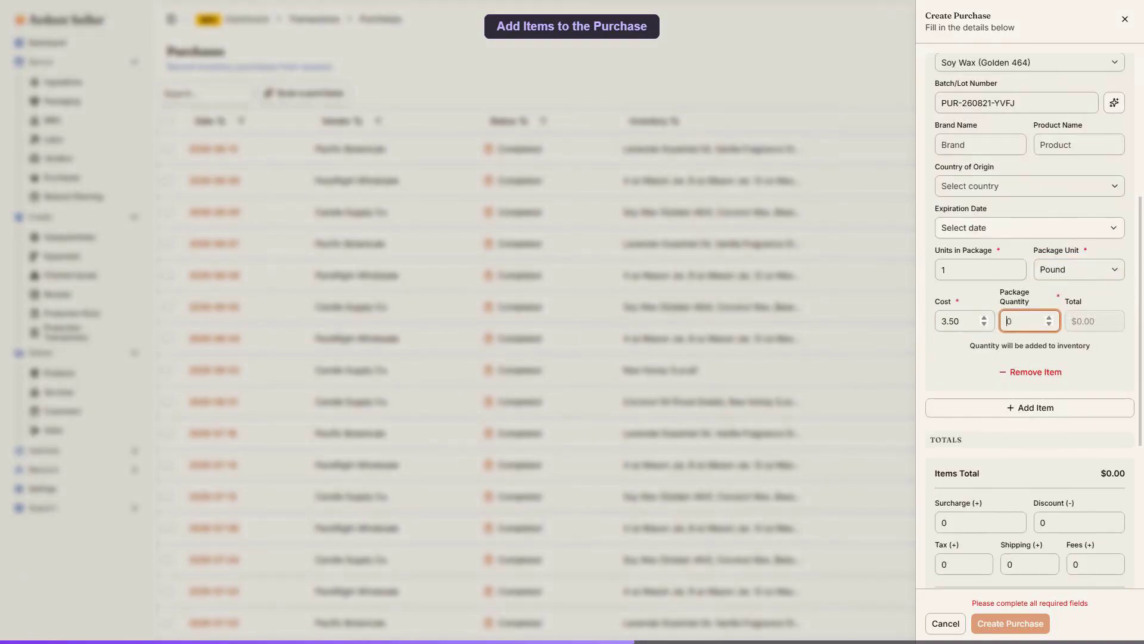
{"action": "type", "text": "50"}
{"action": "key", "text": "Tab"}
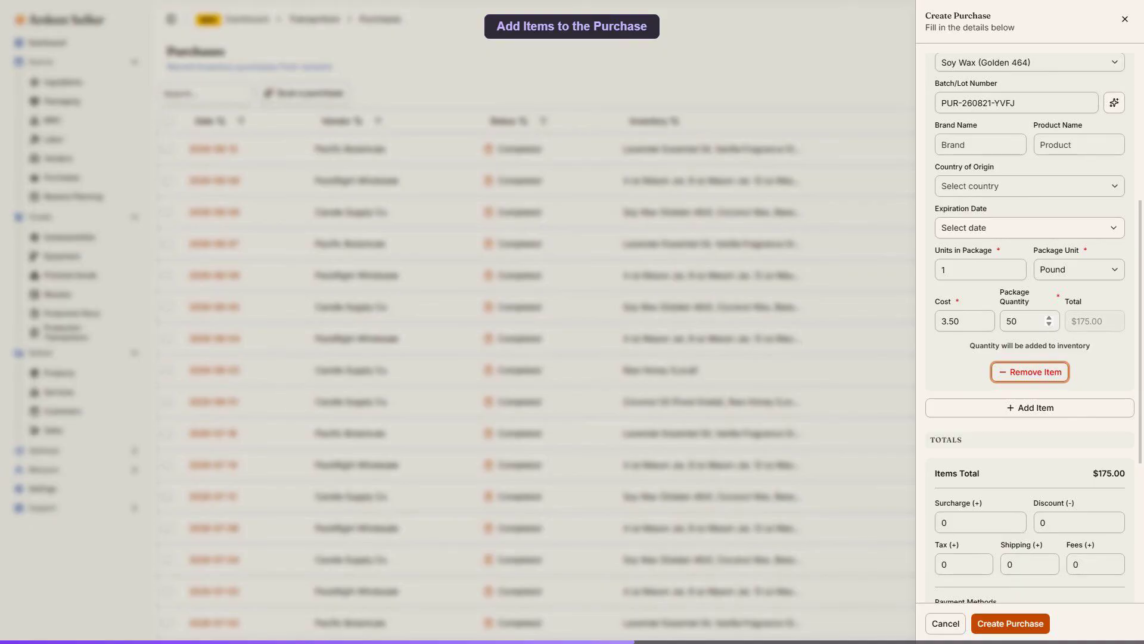
Step: Add a second item to the purchase and assign it the inventory Lavender Essential Oil
{"action": "key", "text": "Tab"}
{"action": "key", "text": "Return"}
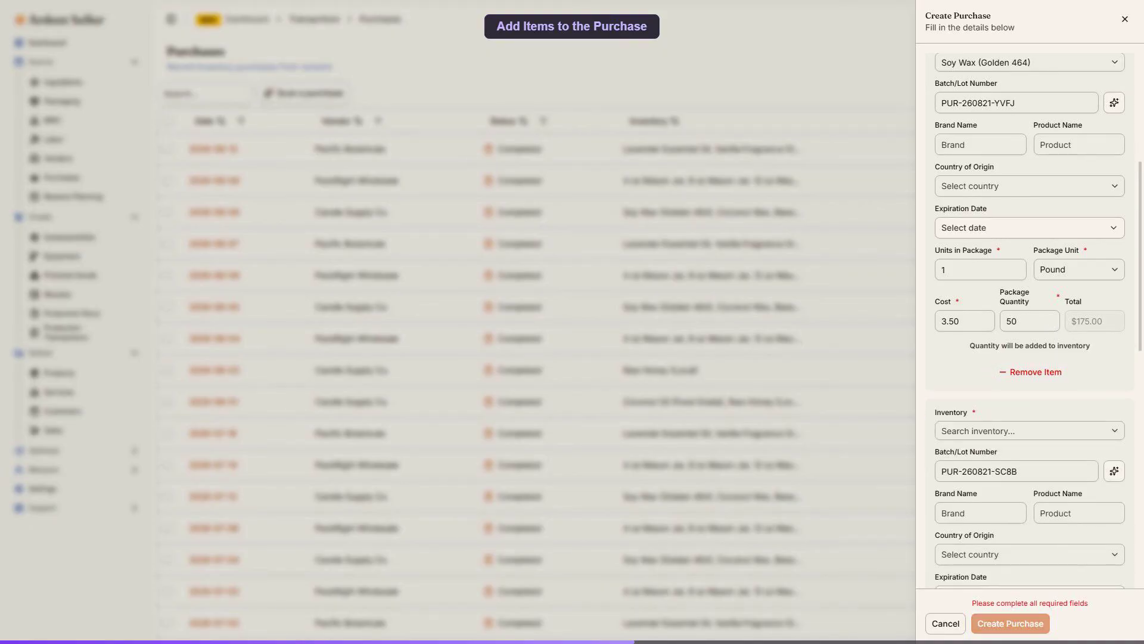
{"action": "left_click", "coordinate": [1029, 430]}
{"action": "type", "text": "Lave"}
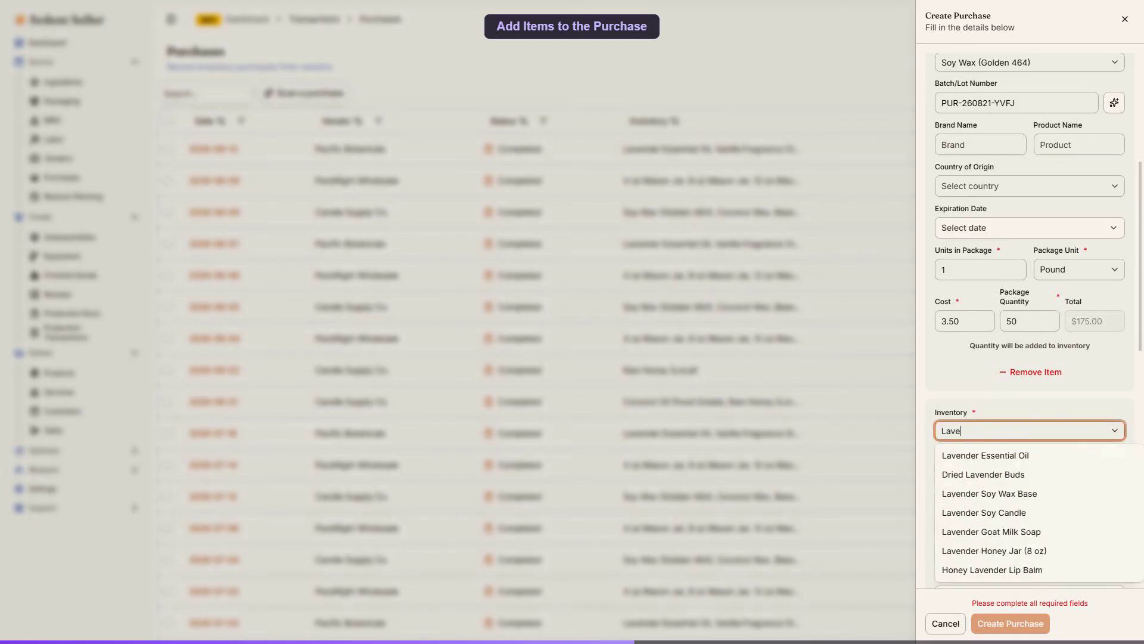
{"action": "type", "text": "nder Essential"}
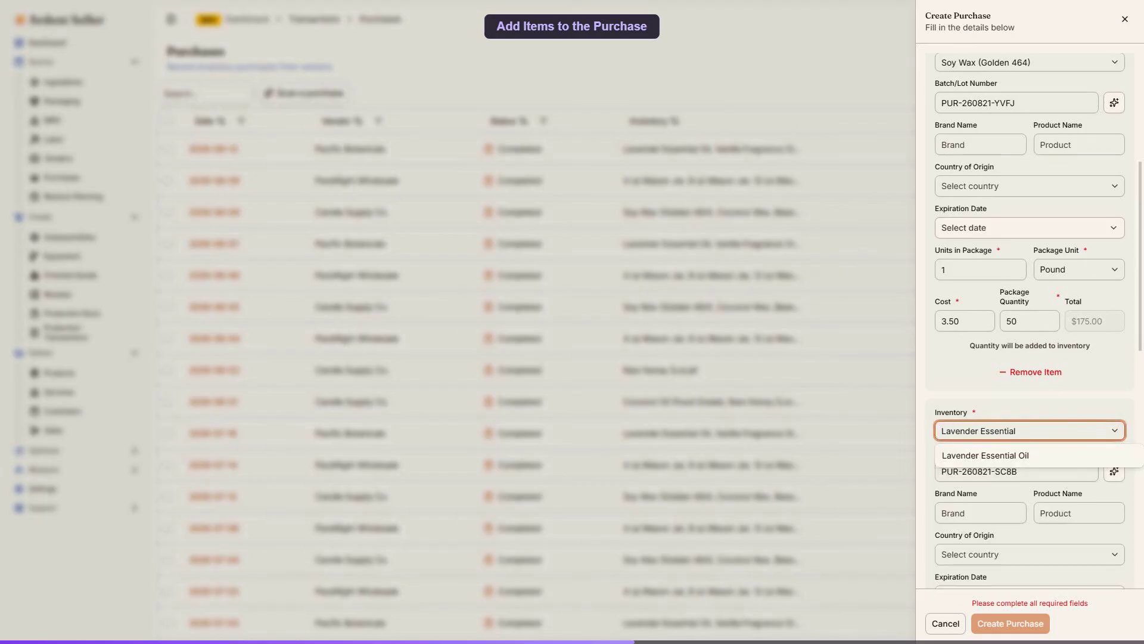
{"action": "key", "text": "Down"}
{"action": "key", "text": "Return"}
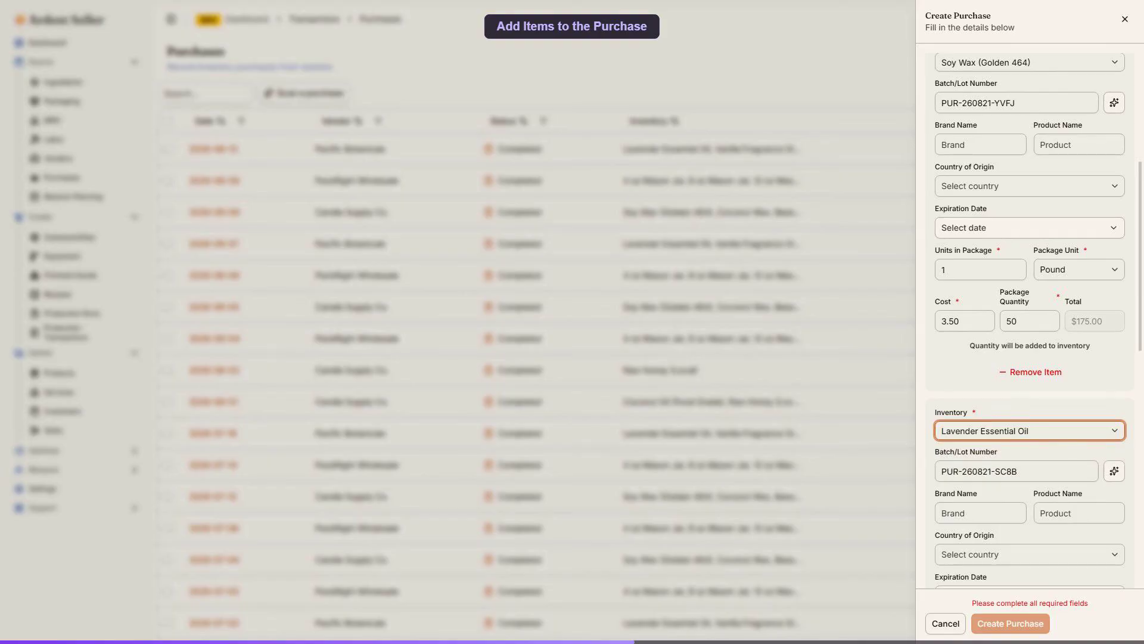
Step: Set the lavender oil item to 1 unit per package, a cost of 8.50 and a package quantity of 16
{"action": "scroll", "coordinate": [1030, 321], "scroll_direction": "down", "scroll_amount": 5}
{"action": "left_click", "coordinate": [979, 321]}
{"action": "key", "text": "Tab"}
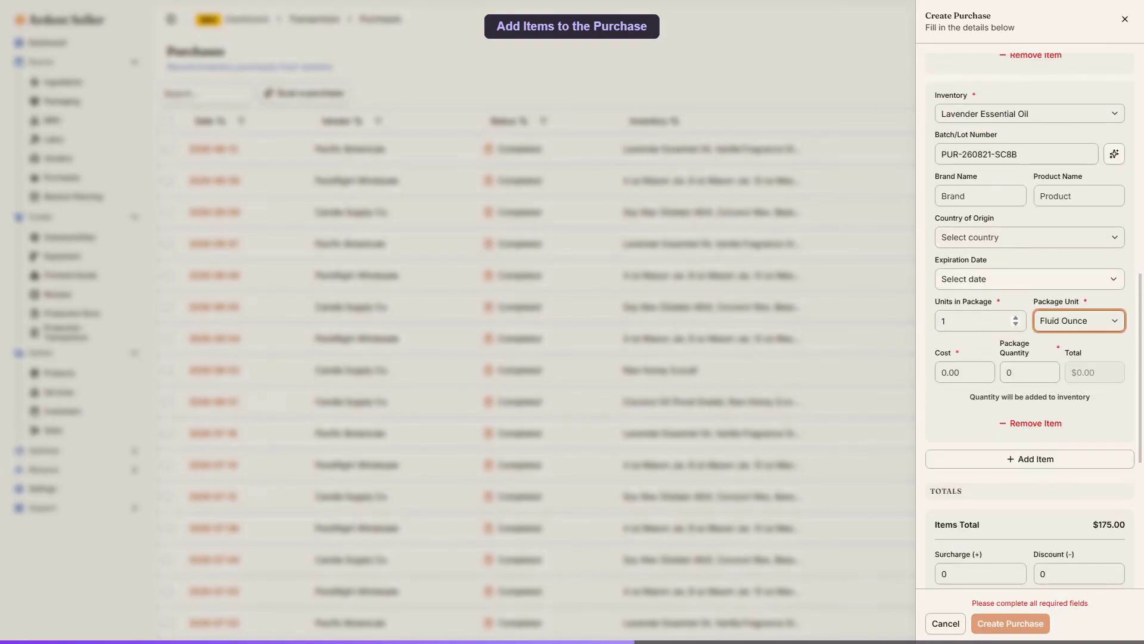
{"action": "key", "text": "Tab"}
{"action": "type", "text": "8.50"}
{"action": "key", "text": "Tab"}
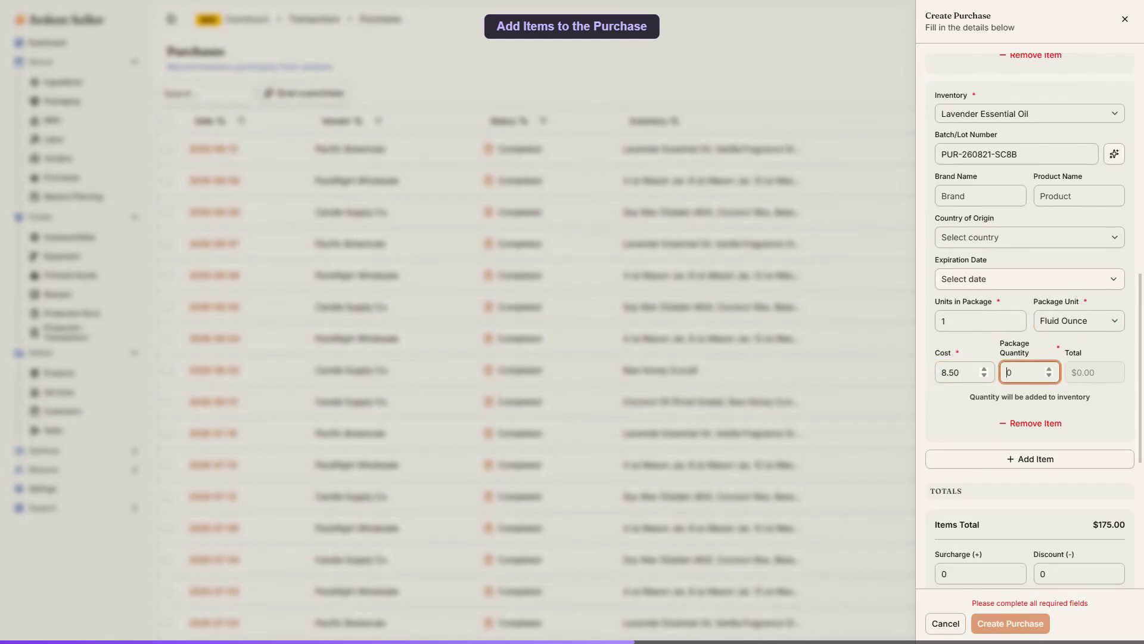
{"action": "type", "text": "16"}
{"action": "key", "text": "Tab"}
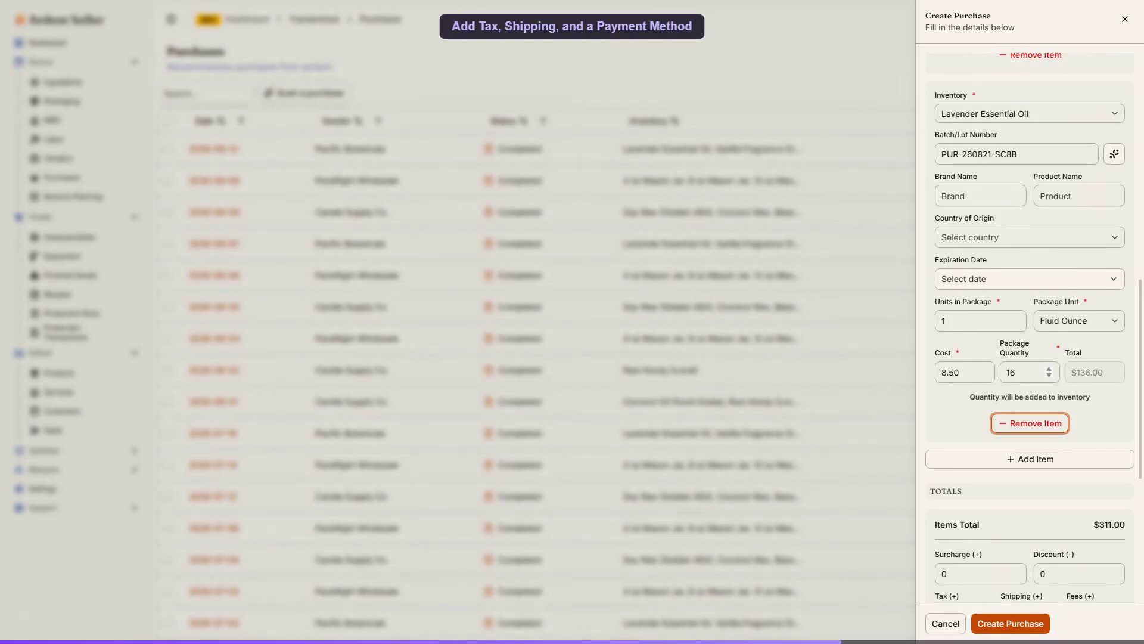
Step: Enter a tax of 24.88 and a shipping charge of 15 in the purchase totals
{"action": "scroll", "coordinate": [1030, 328], "scroll_direction": "down", "scroll_amount": 5}
{"action": "left_click", "coordinate": [964, 327]}
{"action": "type", "text": "24.88"}
{"action": "key", "text": "Tab"}
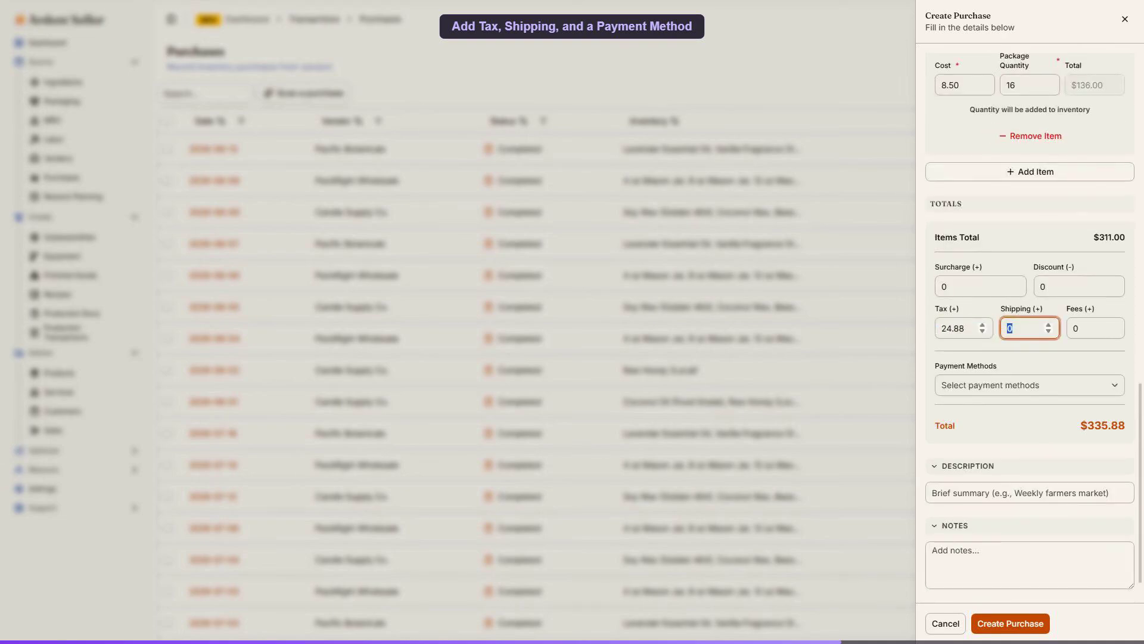
{"action": "type", "text": "15"}
{"action": "key", "text": "Tab"}
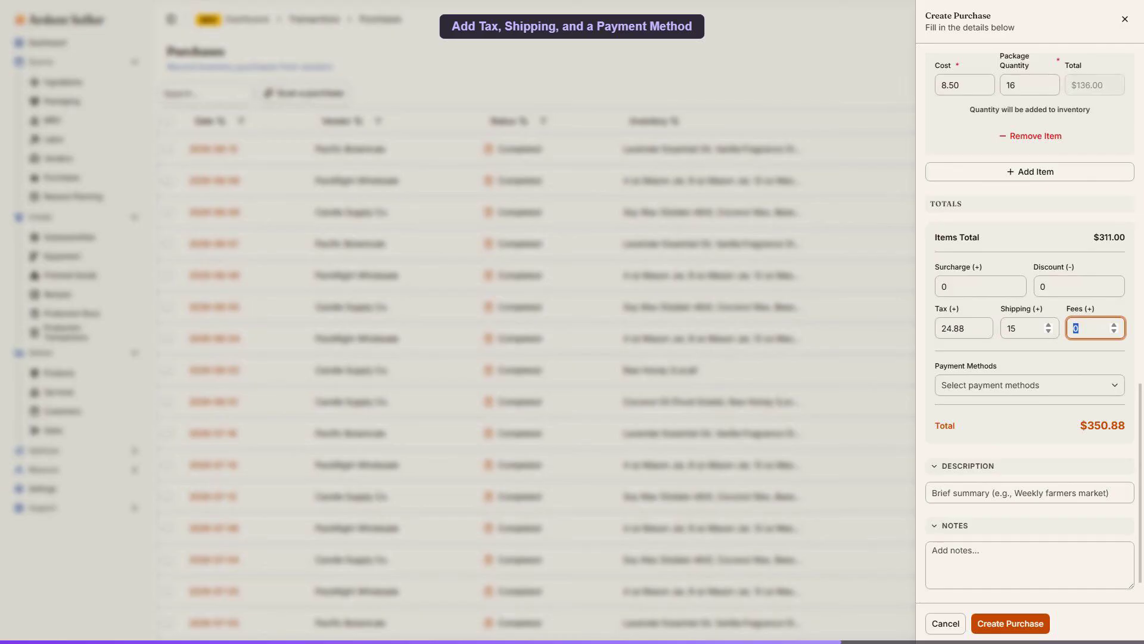
Step: Choose Bank Transfer as the payment method and save the new purchase
{"action": "key", "text": "Tab"}
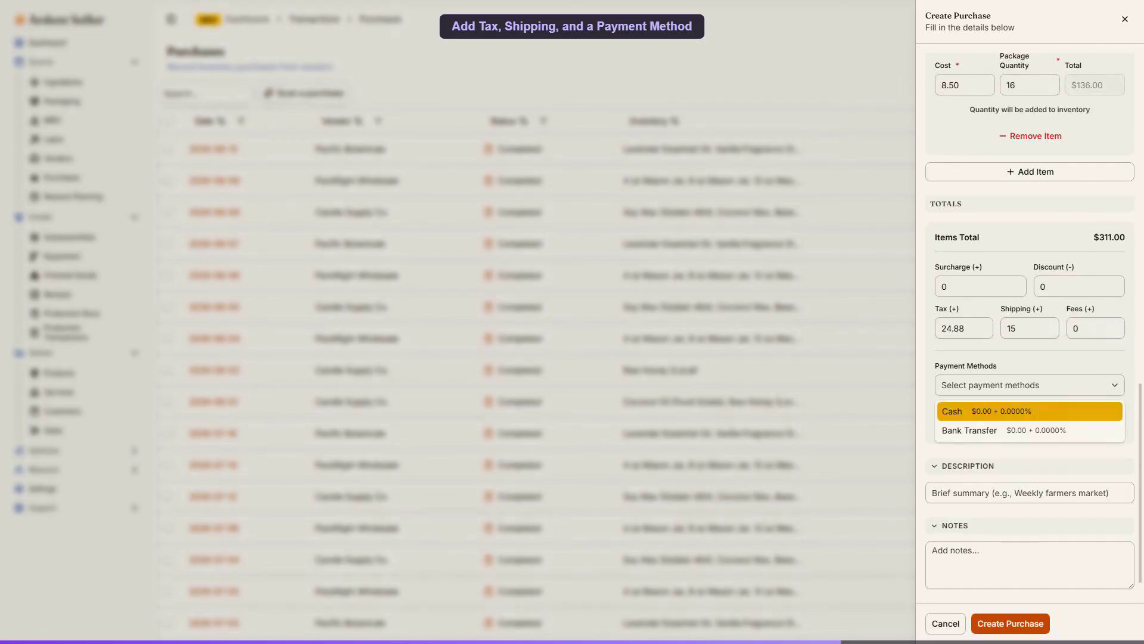
{"action": "key", "text": "Down"}
{"action": "key", "text": "Return"}
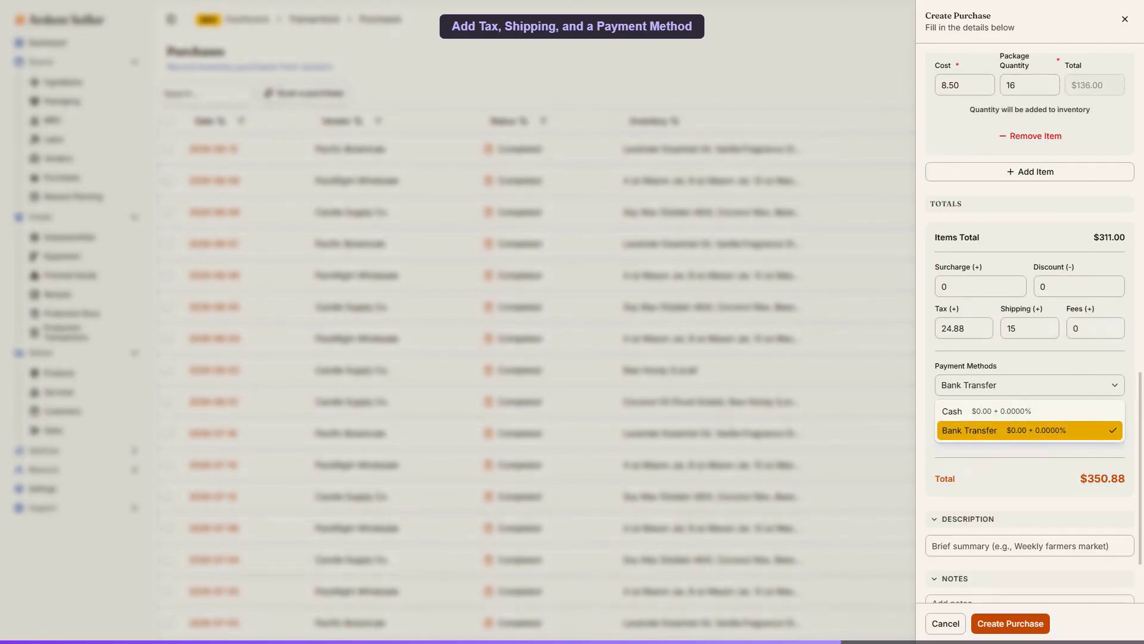
{"action": "key", "text": "Escape"}
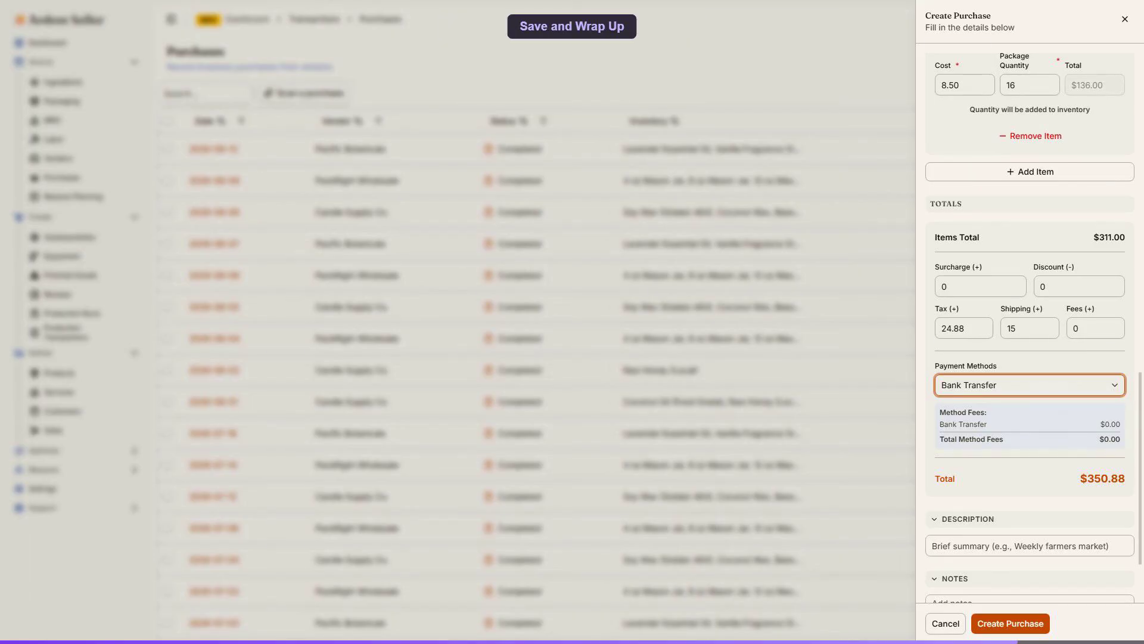
{"action": "left_click", "coordinate": [1010, 624]}
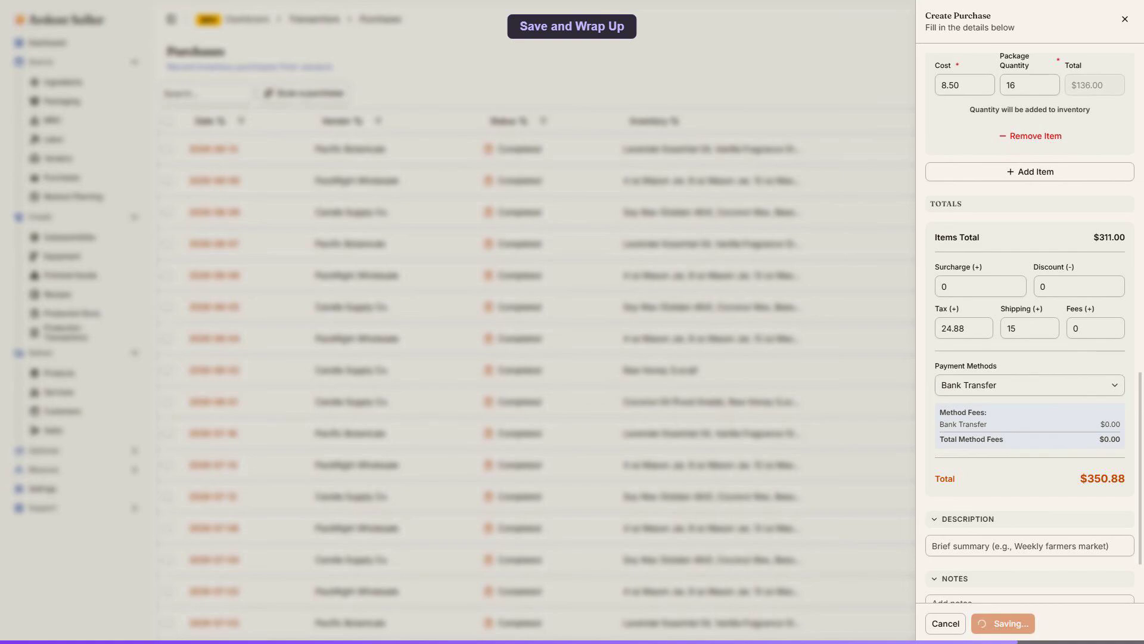